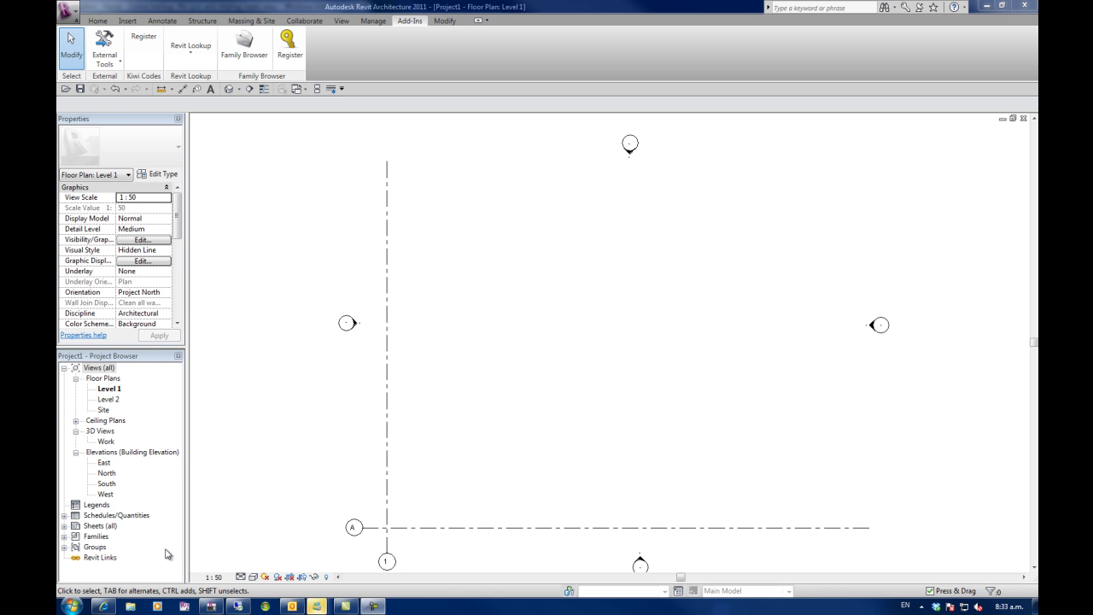
- Bring up the Dropbox homepage in Internet Explorer, then minimize the browser to return to Revit
left_click(105, 606)
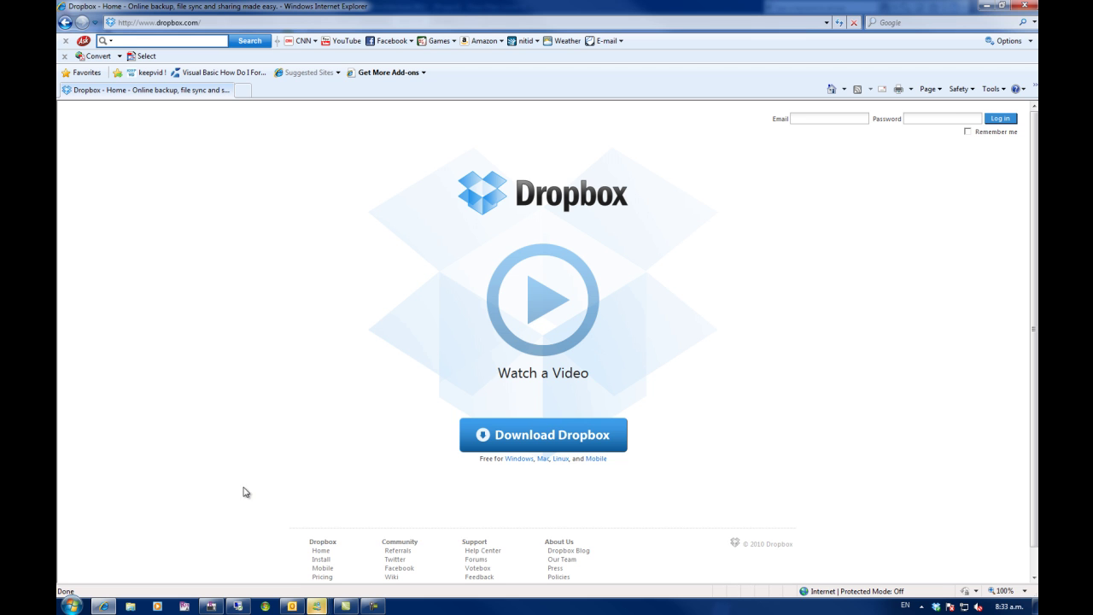
left_click(987, 8)
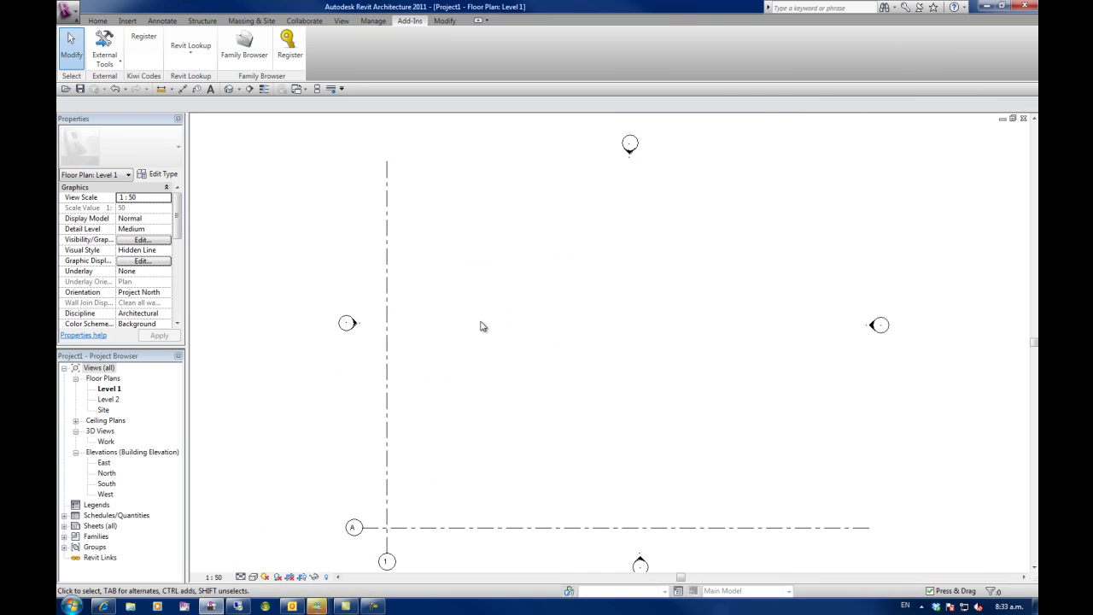
- Open the Family Browser and review the available palettes, keeping Design selected
left_click(244, 44)
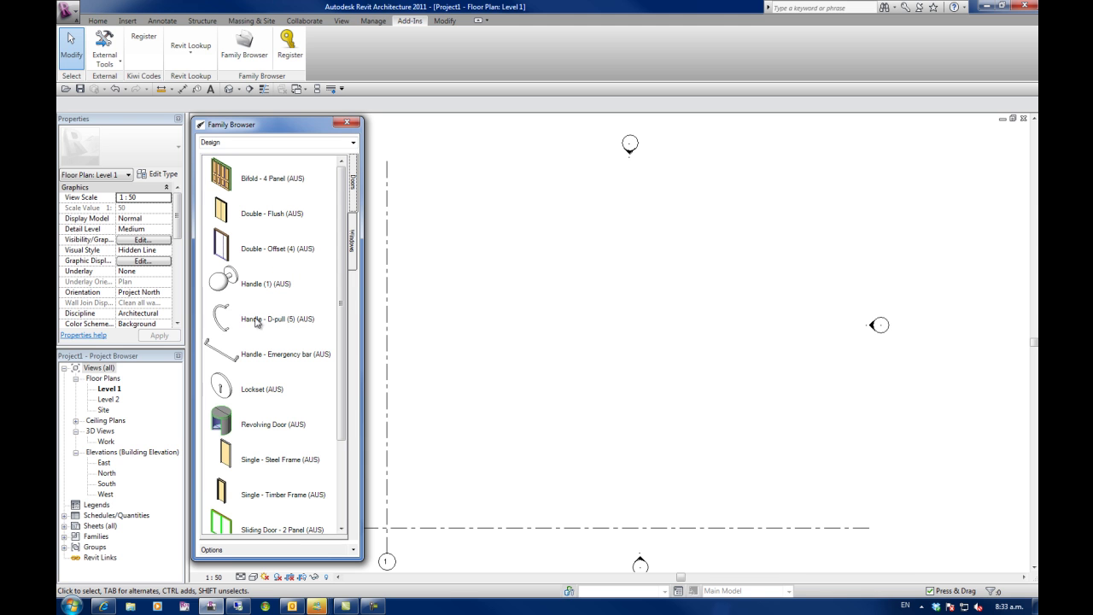
left_click(353, 145)
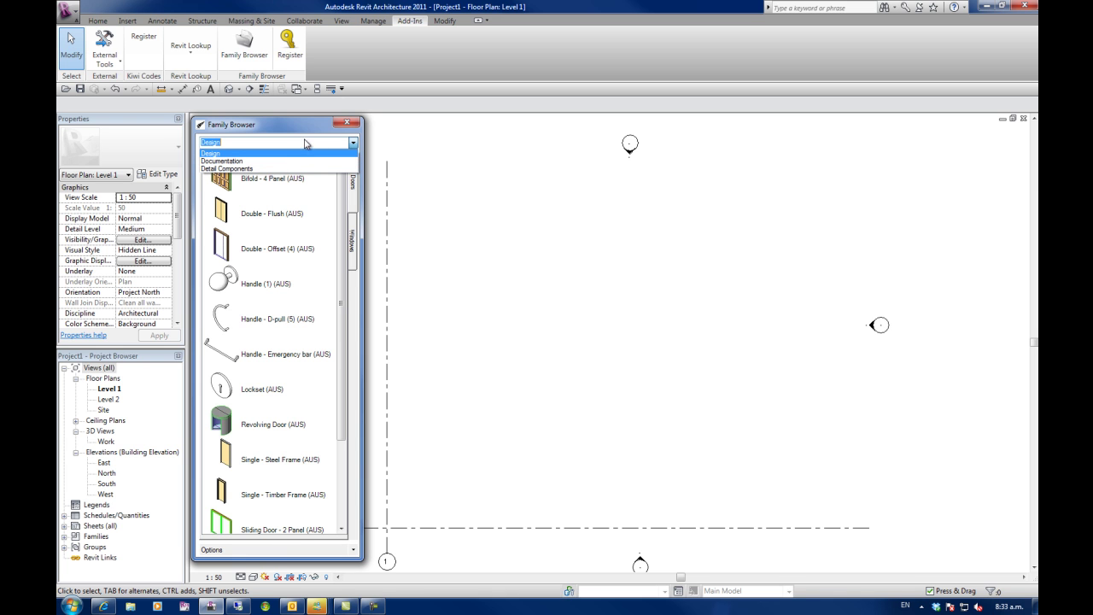
left_click(341, 146)
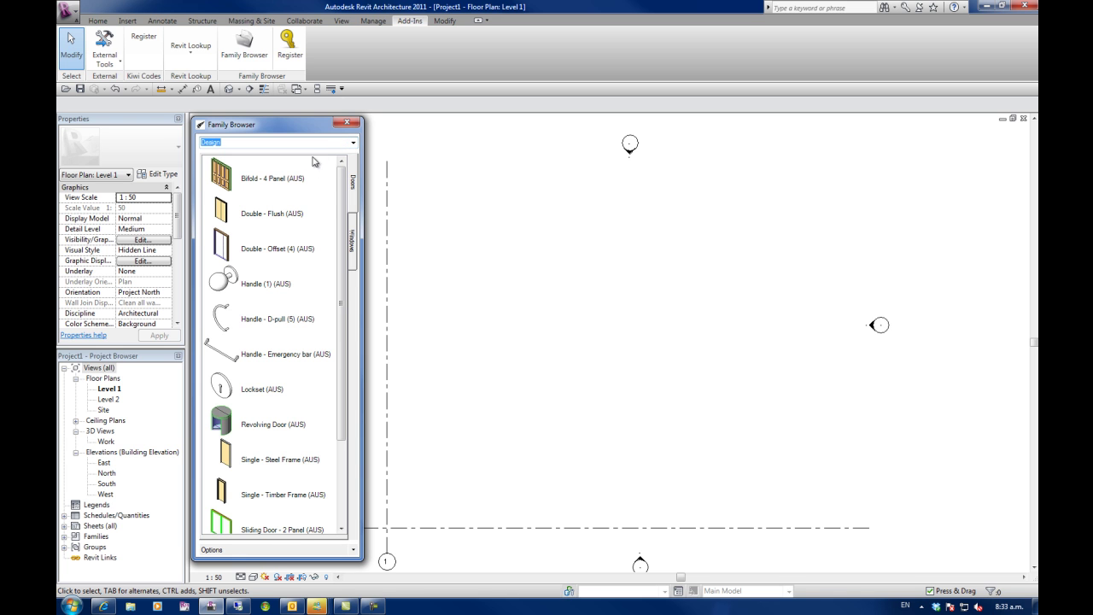
- Load the existing palette Internet Share.txt from the Dropbox Shared Palettes folder
left_click(353, 549)
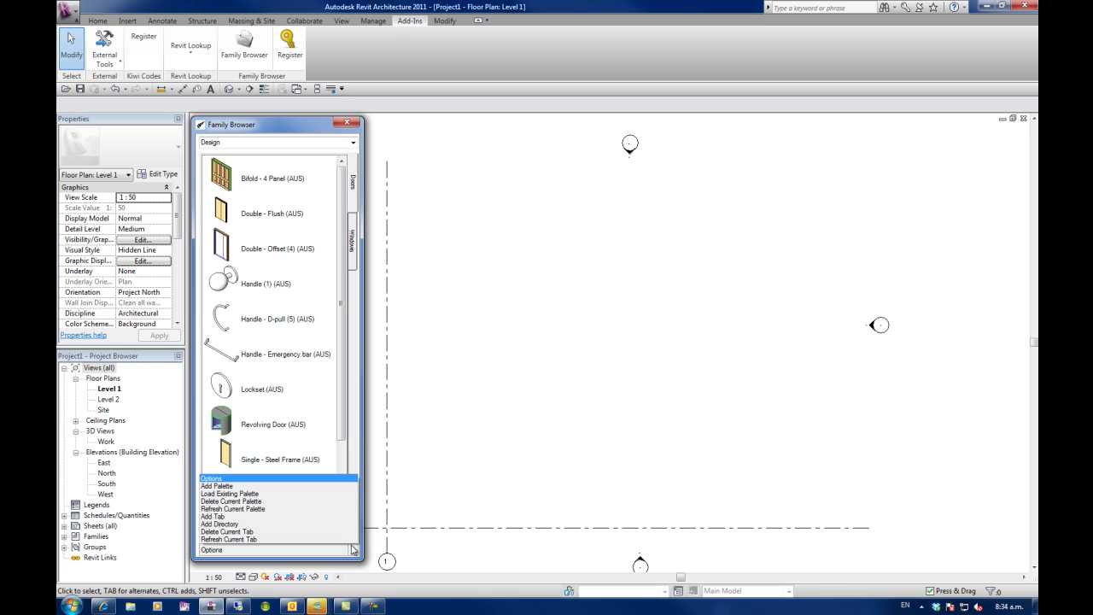
left_click(258, 494)
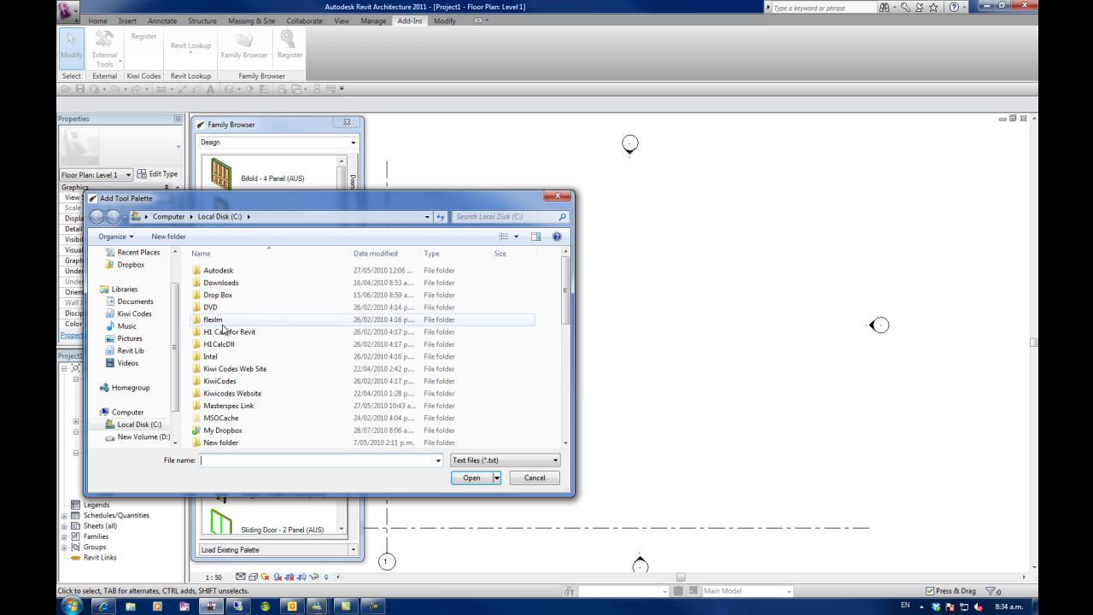
scroll(137, 307, "up", 3)
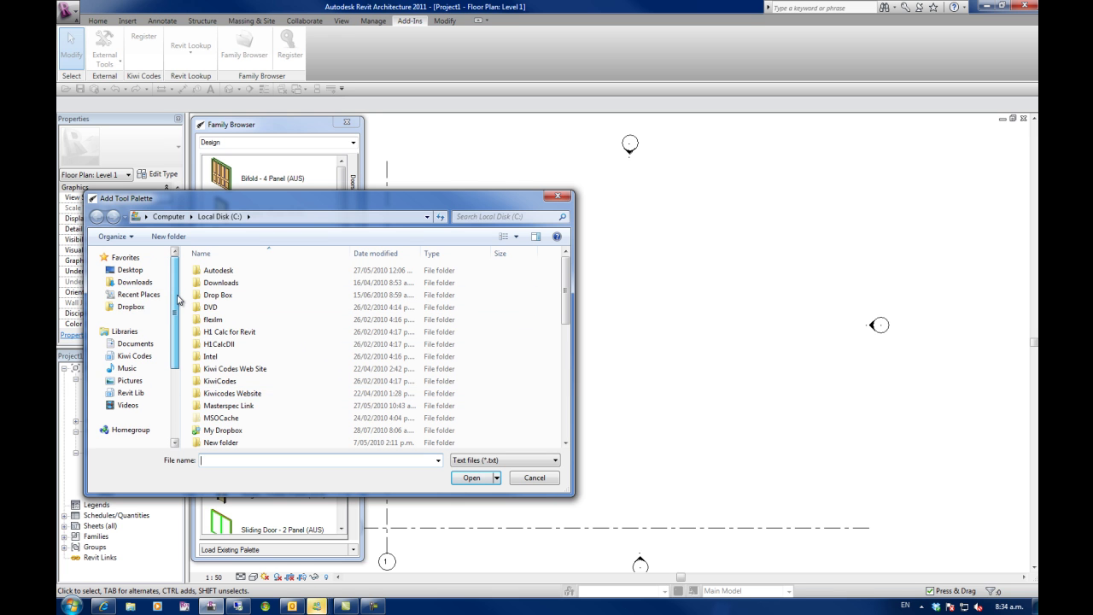
left_click(131, 306)
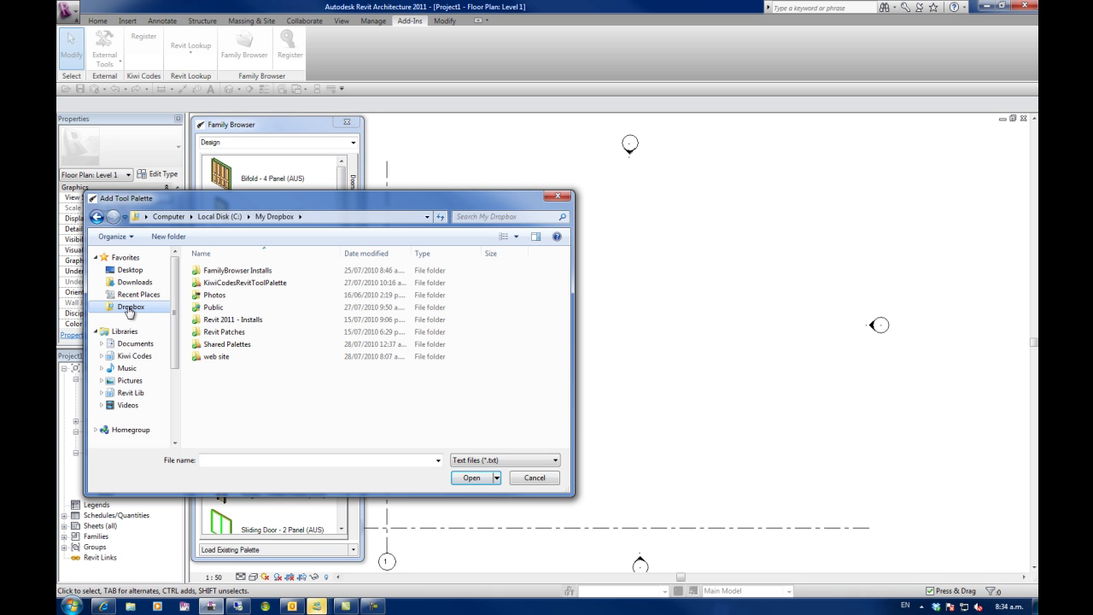
left_click_drag(297, 200, 622, 197)
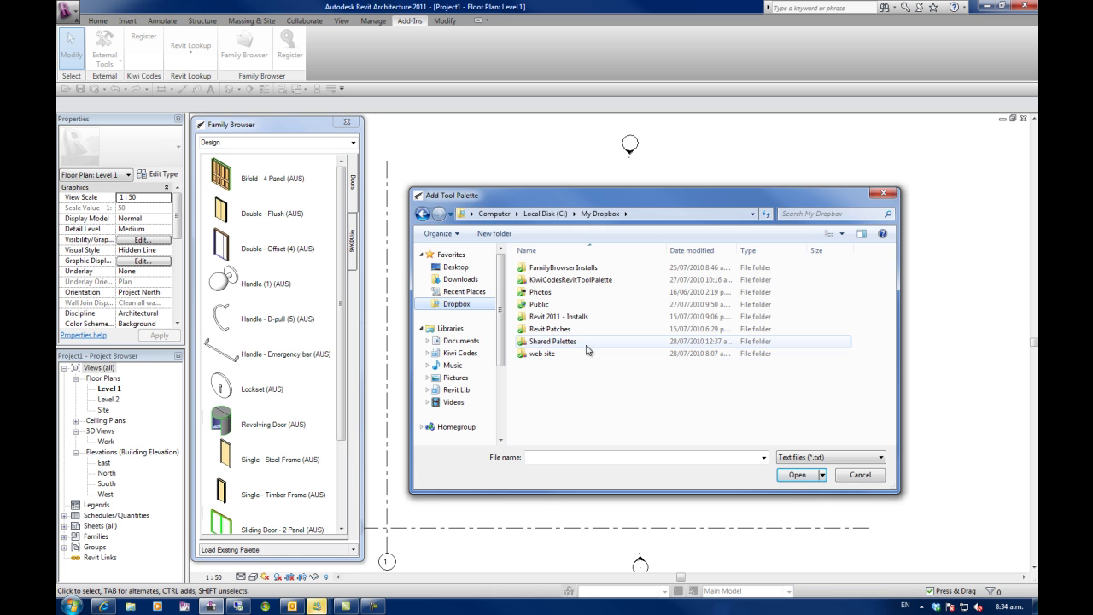
double_click(539, 342)
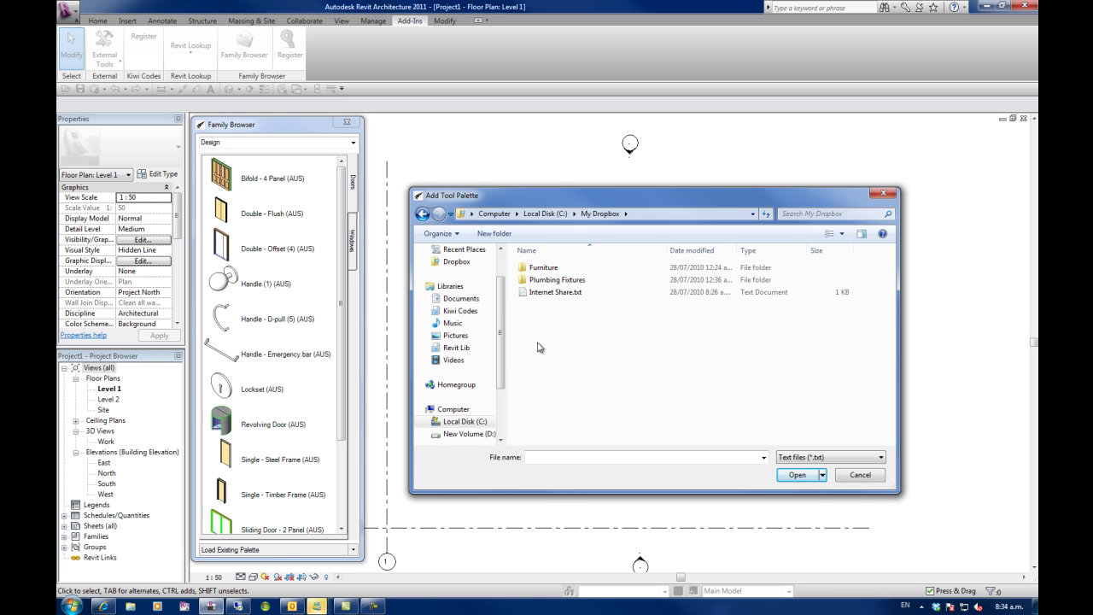
left_click(553, 292)
left_click(806, 473)
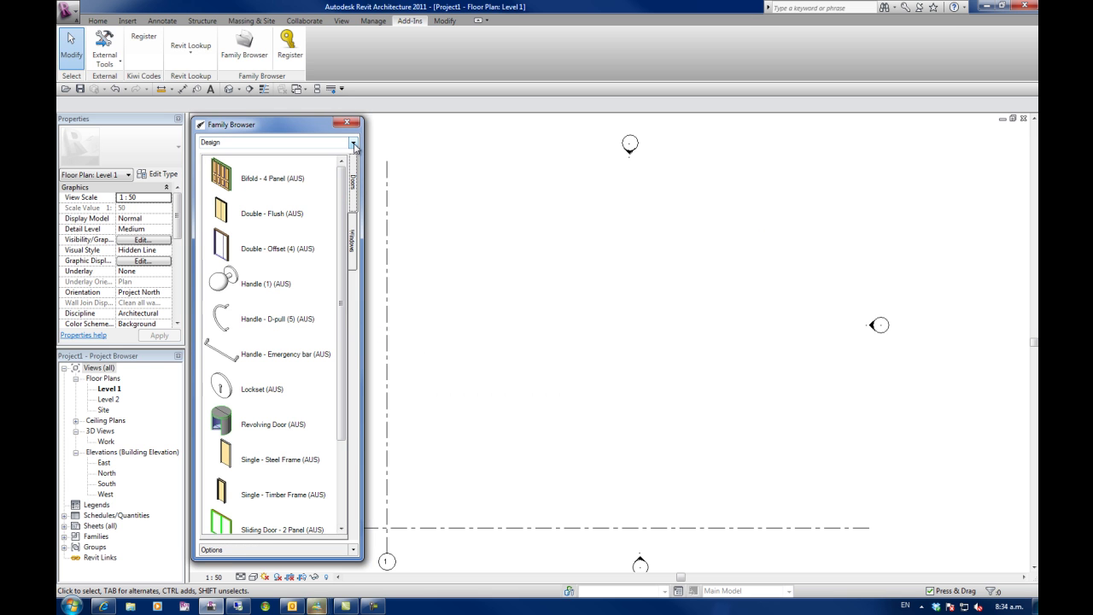
- Switch the Family Browser to the Internet Share palette and show its Furniture families
left_click(355, 146)
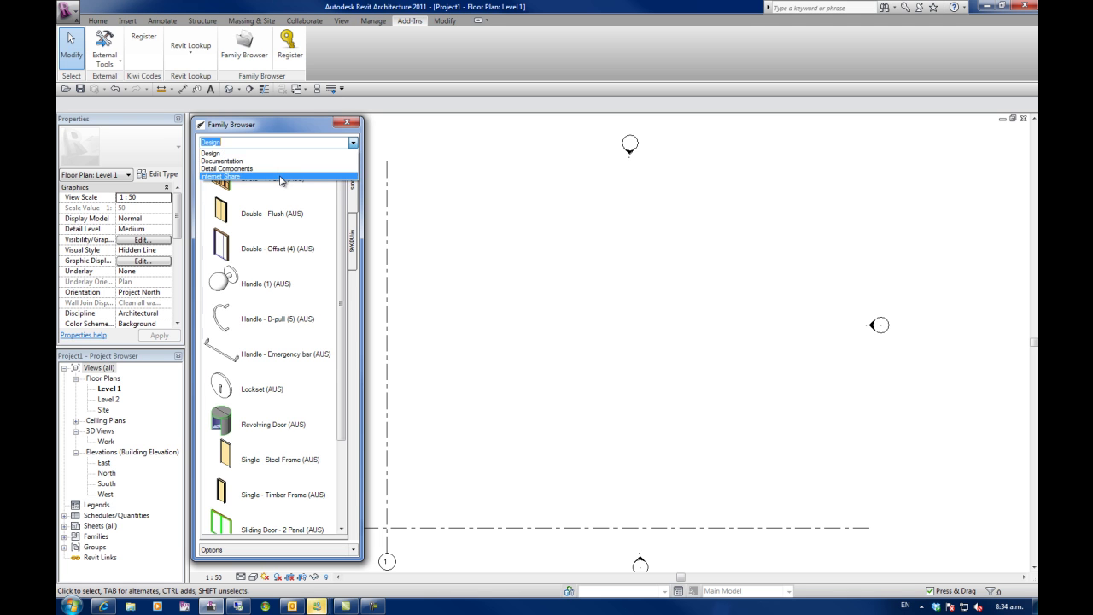
left_click(281, 176)
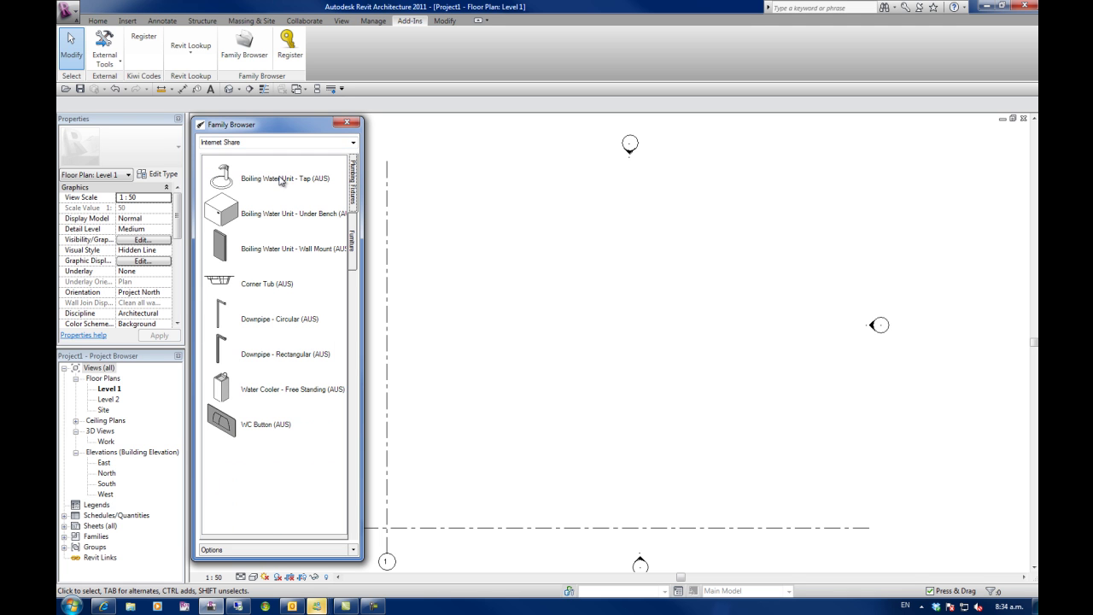
left_click(354, 243)
left_click(355, 197)
left_click(354, 197)
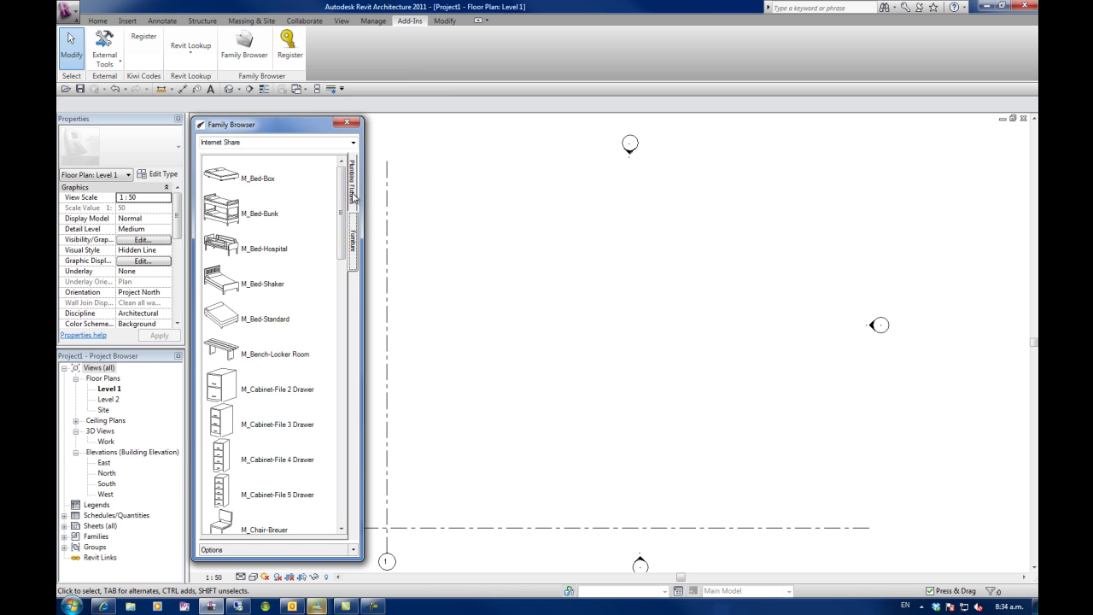
- Place an M_Bed-Box bed in the Level 1 plan, then view the plumbing fixtures list
mouse_move(299, 181)
left_mouse_down()
mouse_move(293, 195)
mouse_move(514, 298)
left_mouse_up()
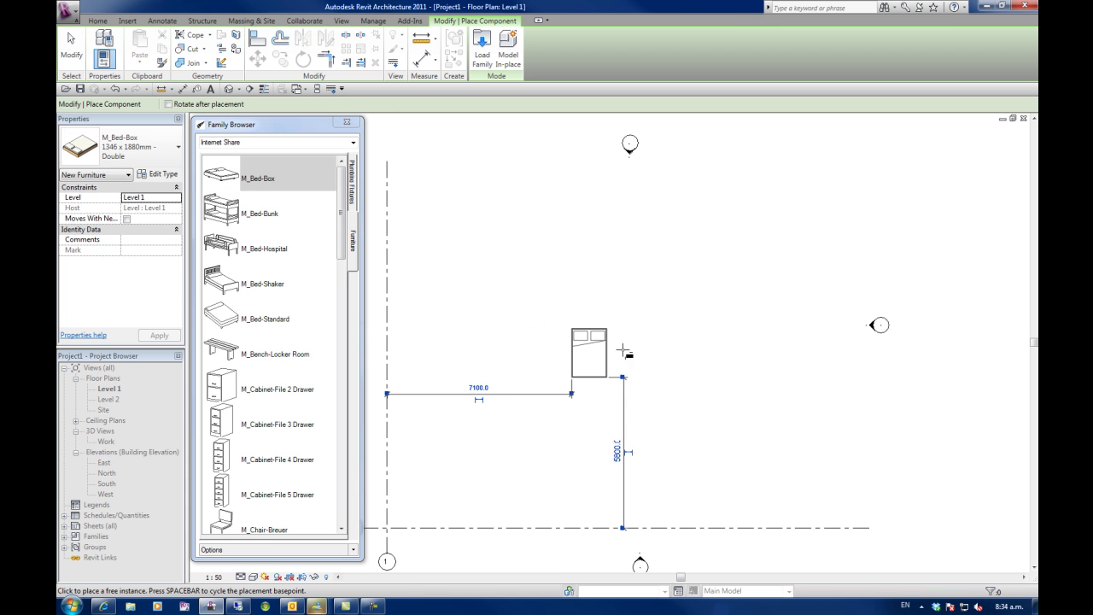
left_click(623, 352)
key("Escape")
key("Escape")
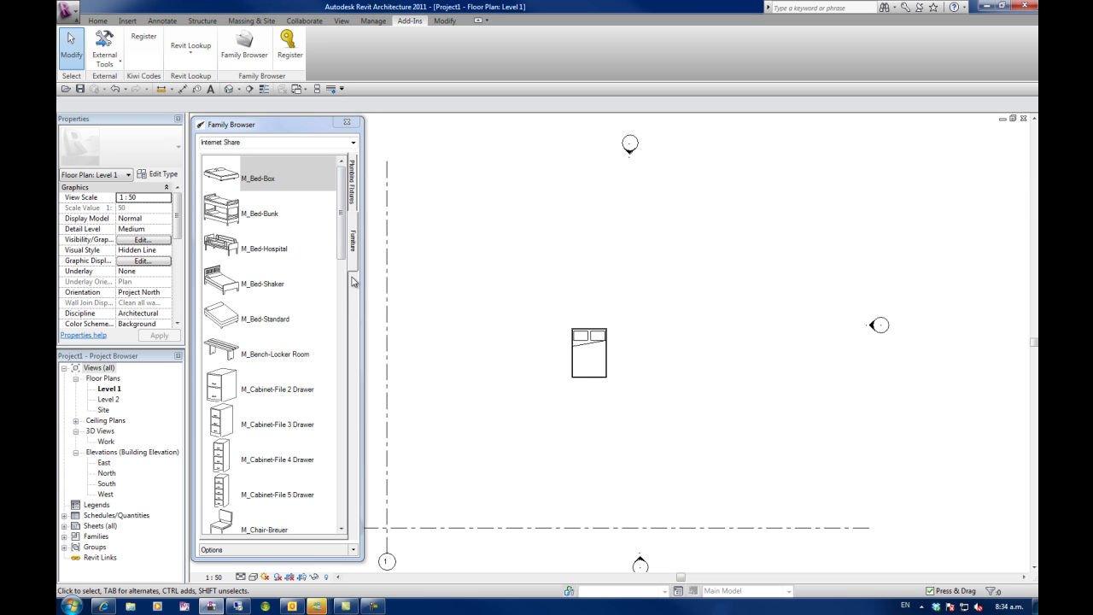
left_click(351, 205)
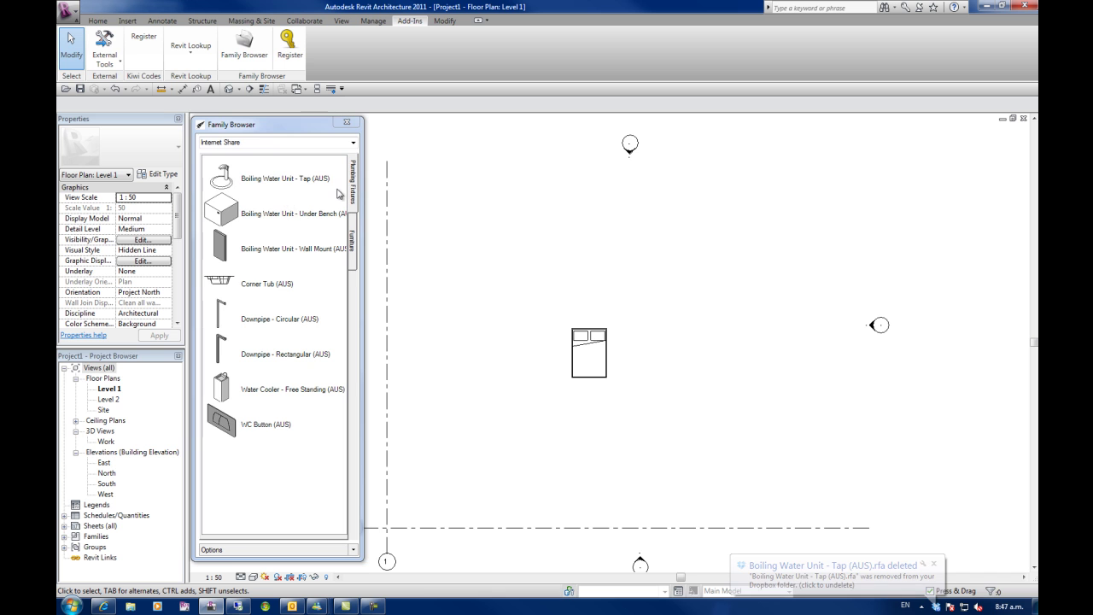
- Refresh the Internet Share palette by toggling Furniture and Plumbing Fixtures, ending on Furniture
left_click(352, 245)
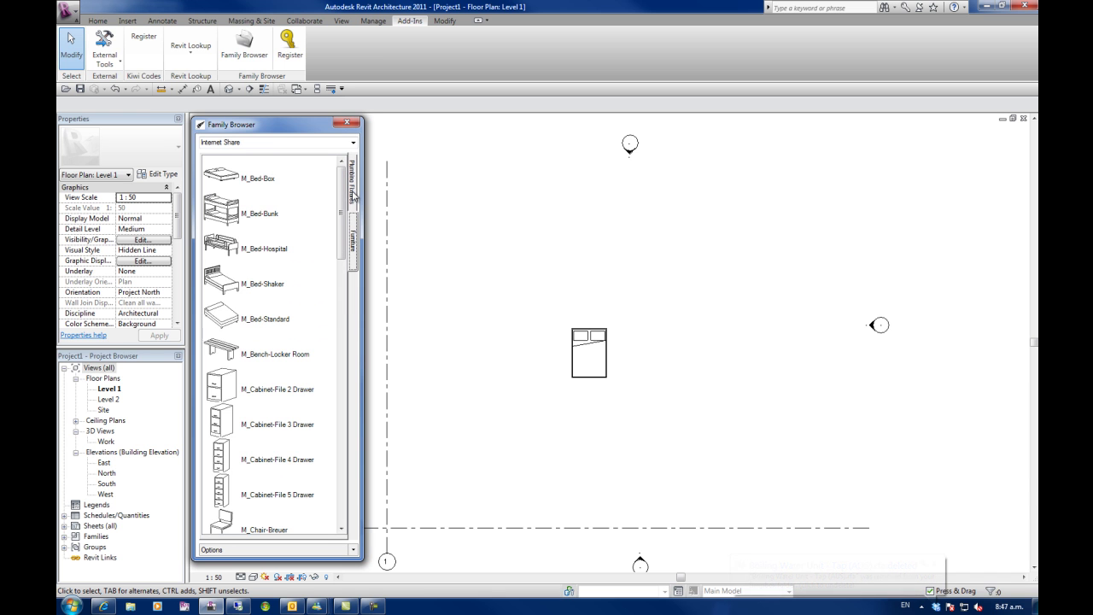
left_click(354, 194)
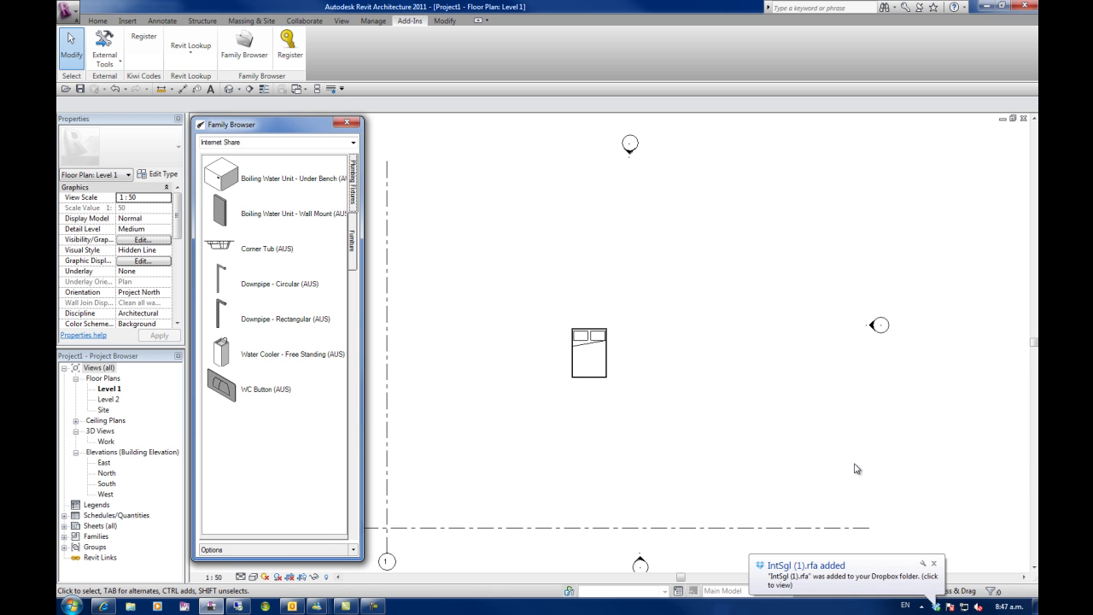
left_click(541, 345)
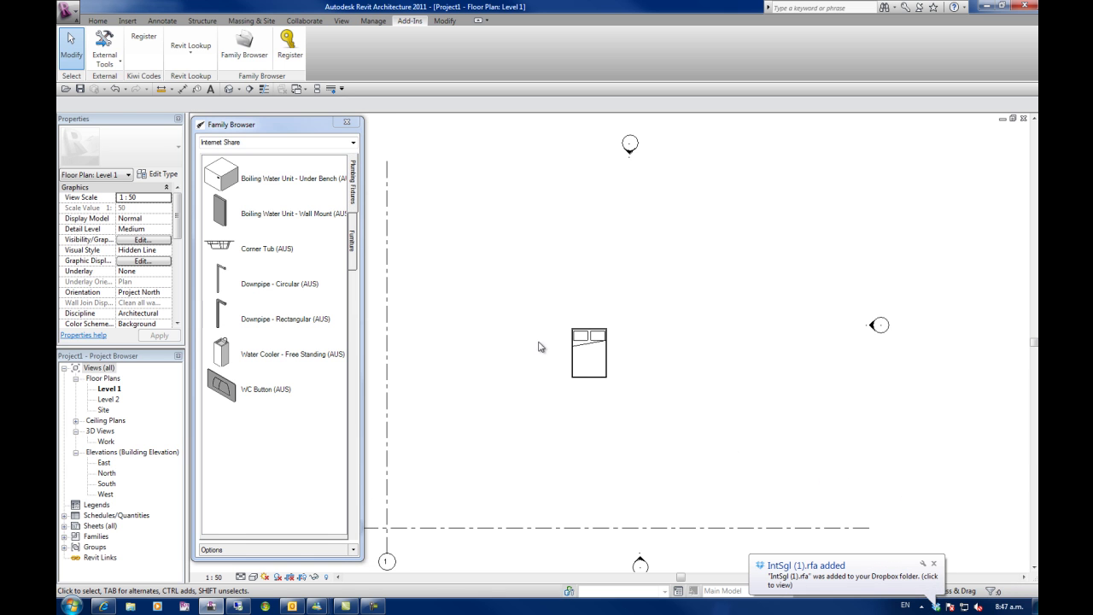
left_click(356, 240)
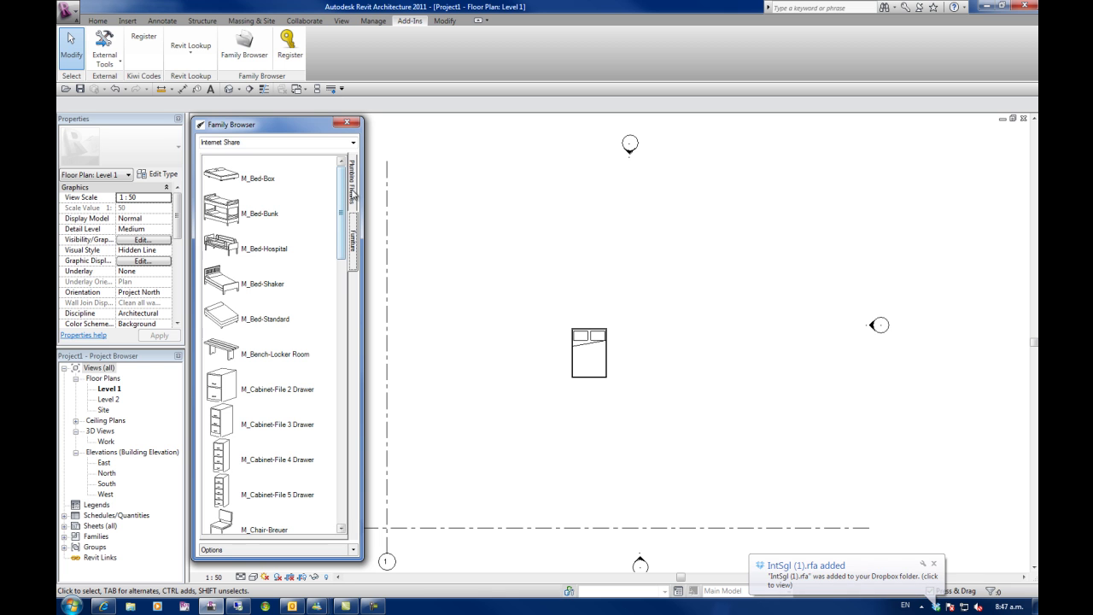
- Check the plumbing fixtures list for the new IntSgl (1) family, then return to Furniture
left_click(356, 193)
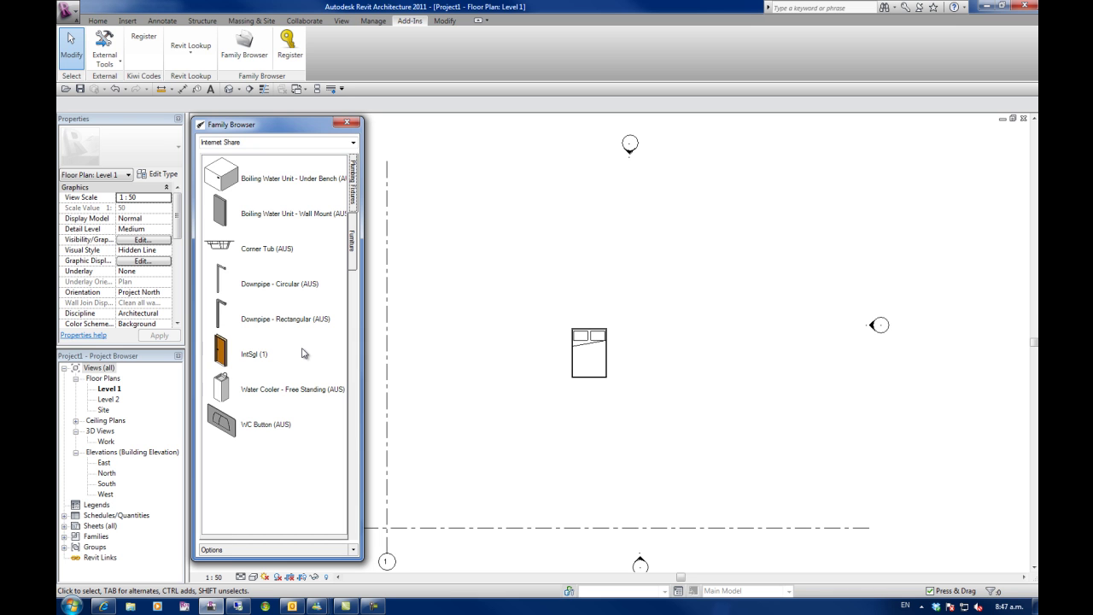
left_click(352, 238)
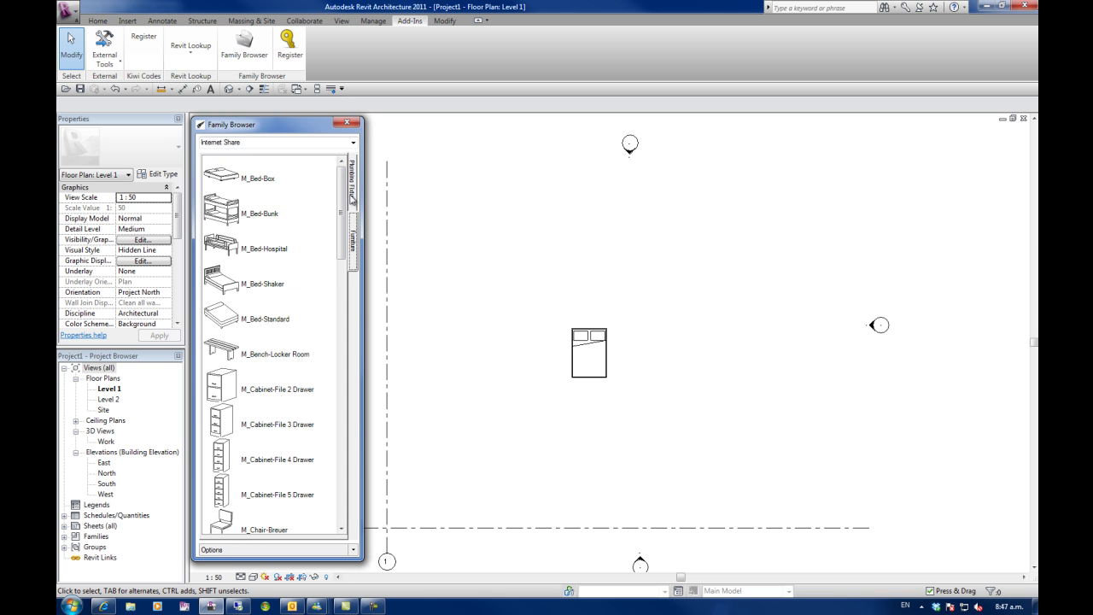
left_click(353, 198)
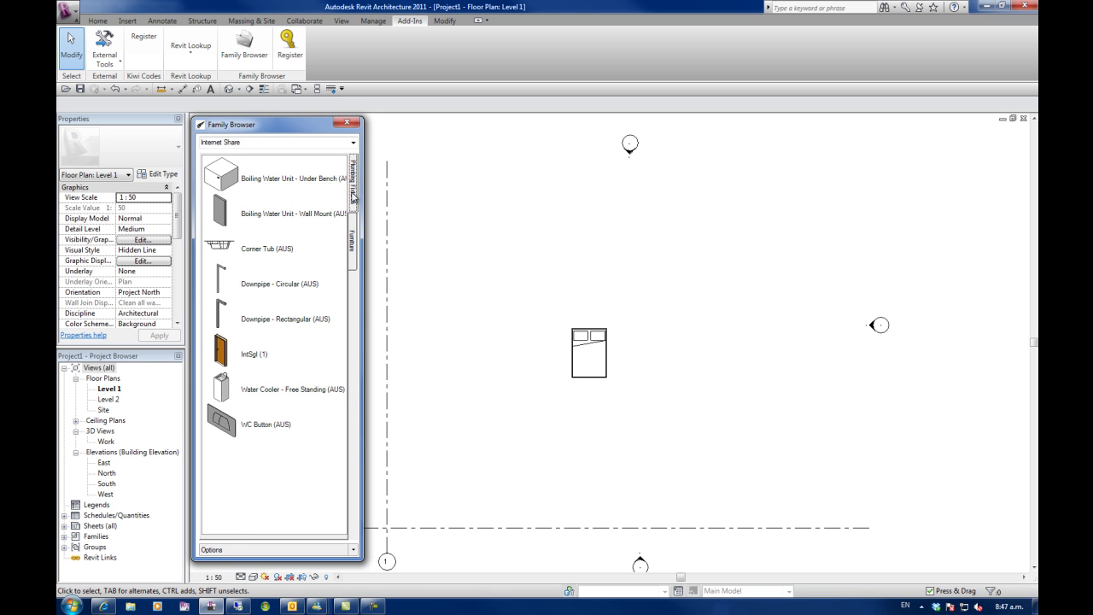